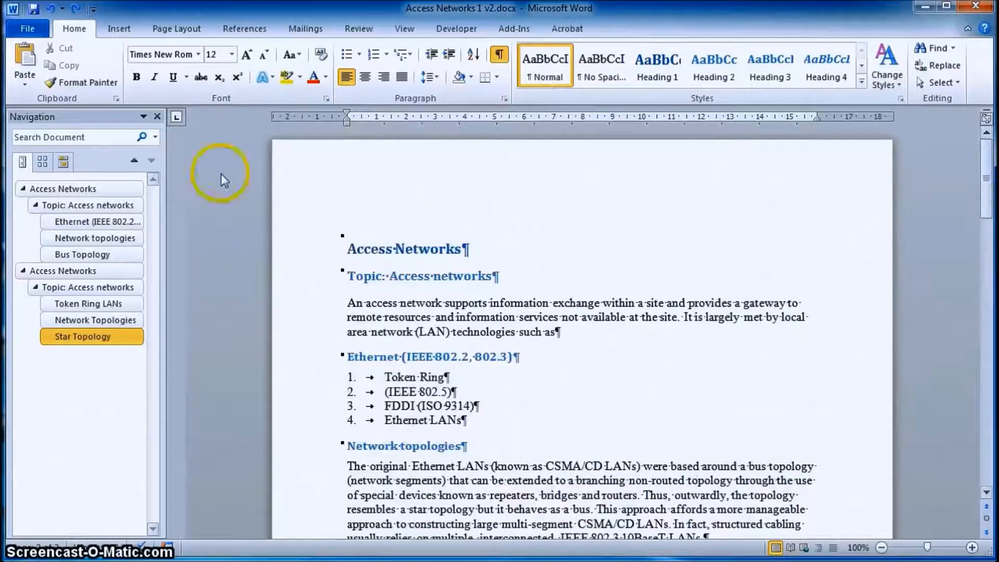
pyautogui.click(119, 29)
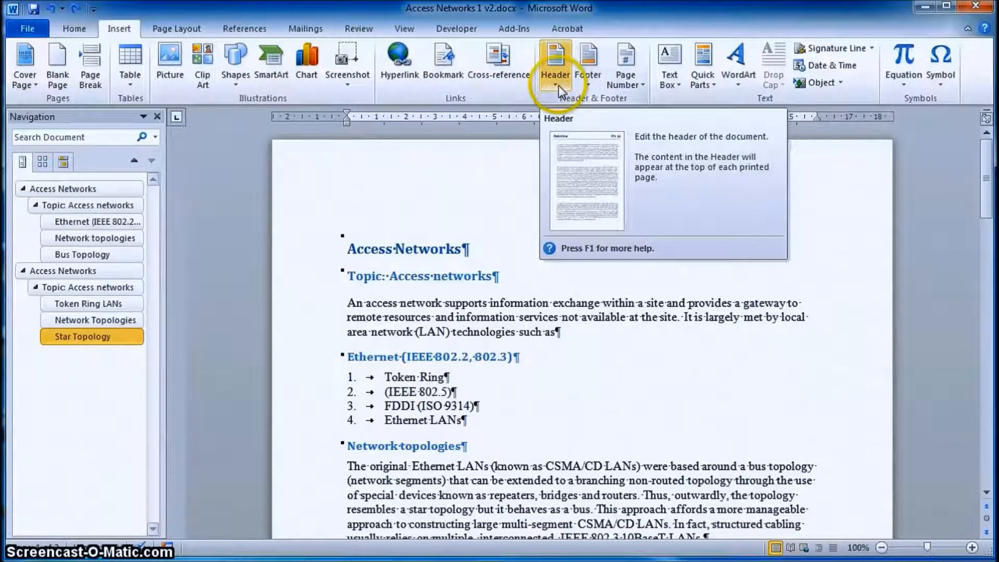
pyautogui.click(558, 85)
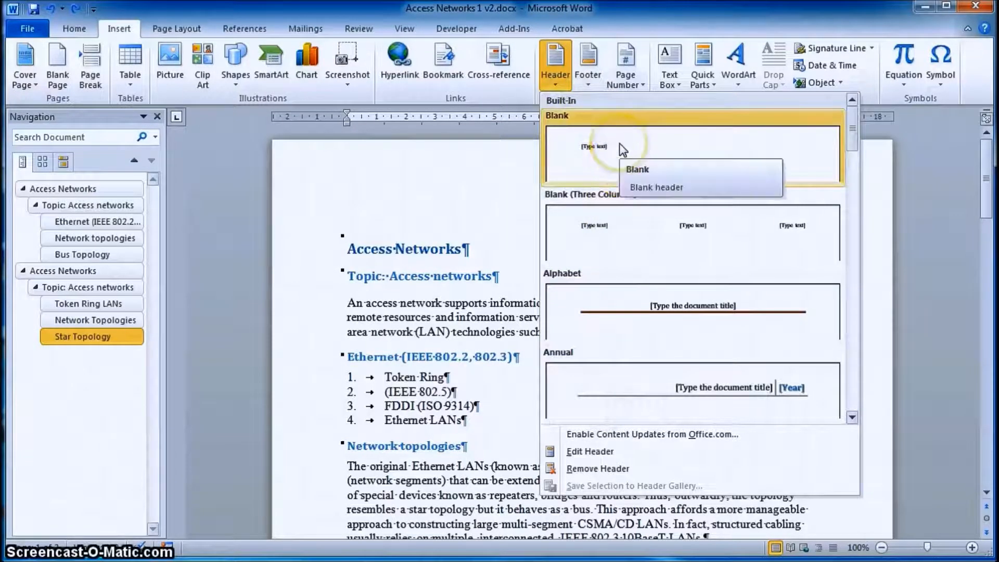
pyautogui.click(505, 99)
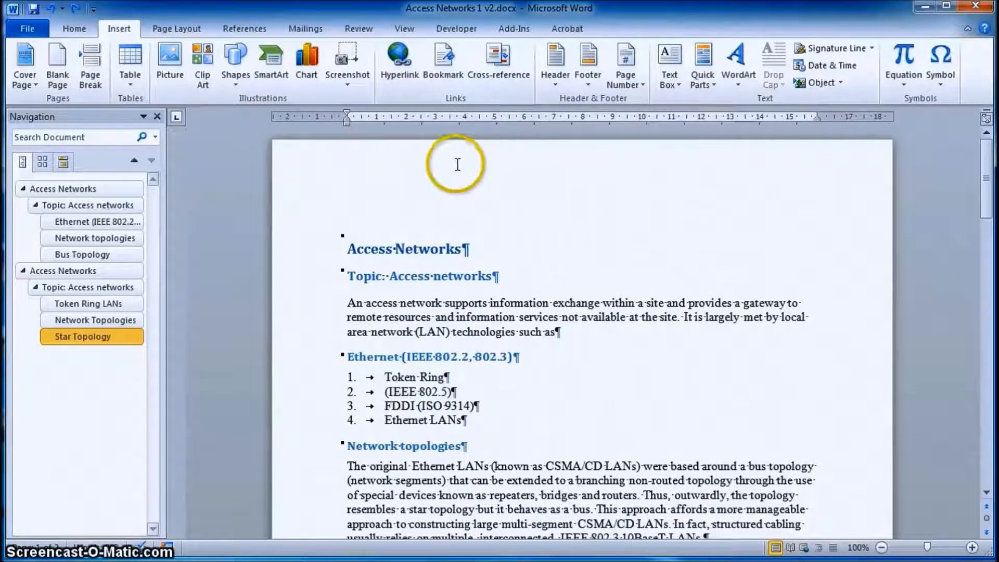
# Step: Open the page header for editing and enter the label "PI:" followed by the author's ID number at its left edge
pyautogui.doubleClick(401, 171)
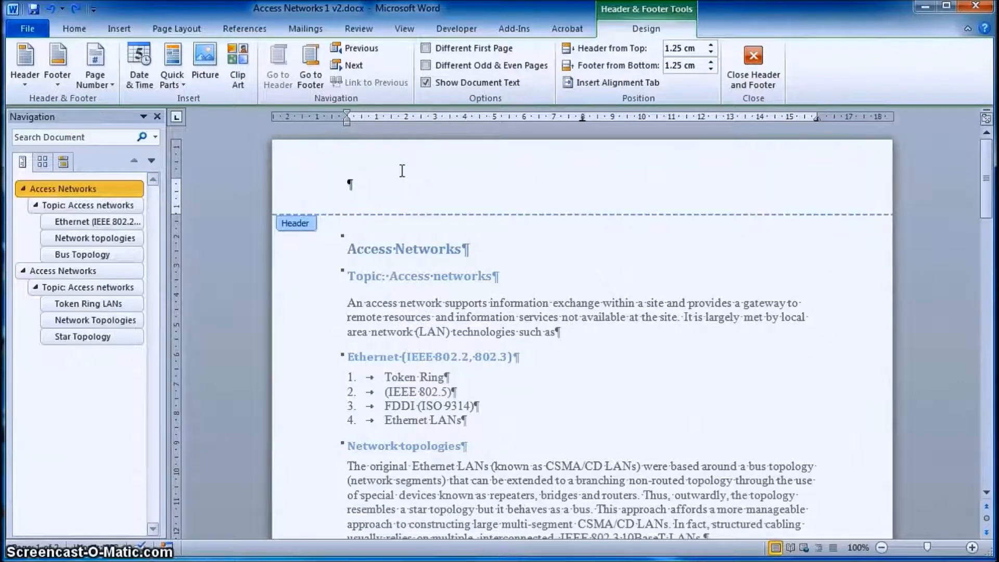
pyautogui.write('Pl')
pyautogui.write(':')
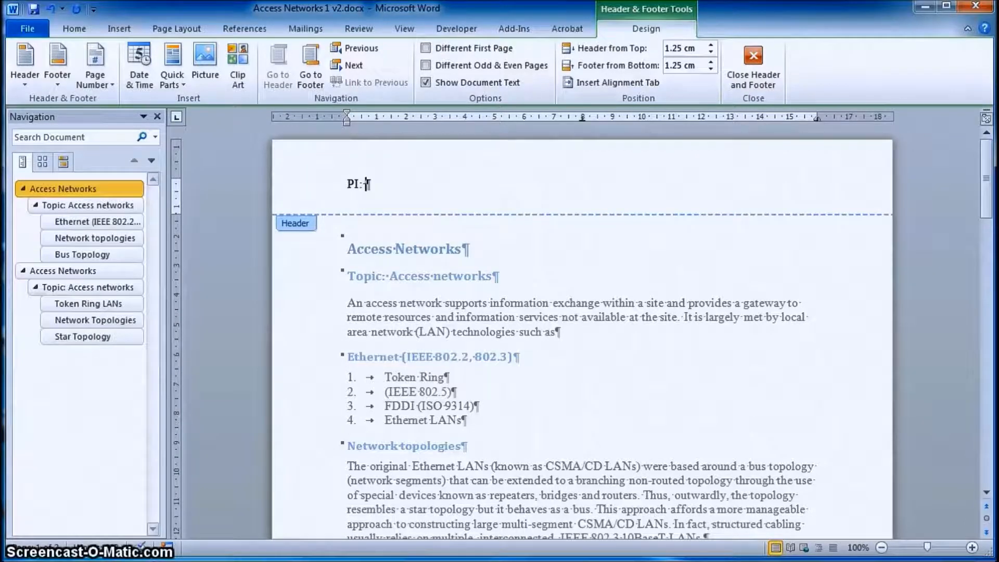
pyautogui.write(' RL')
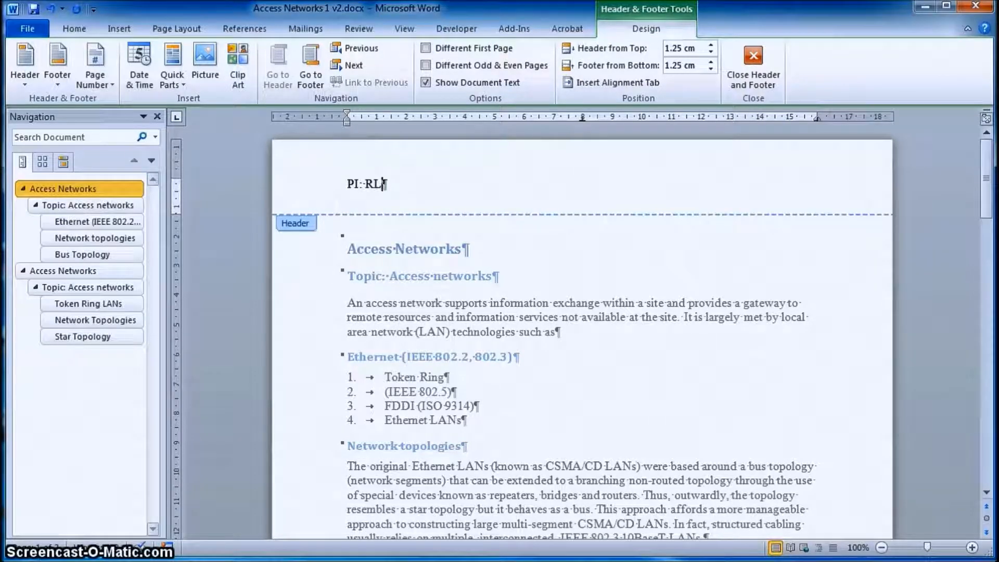
pyautogui.write('1234')
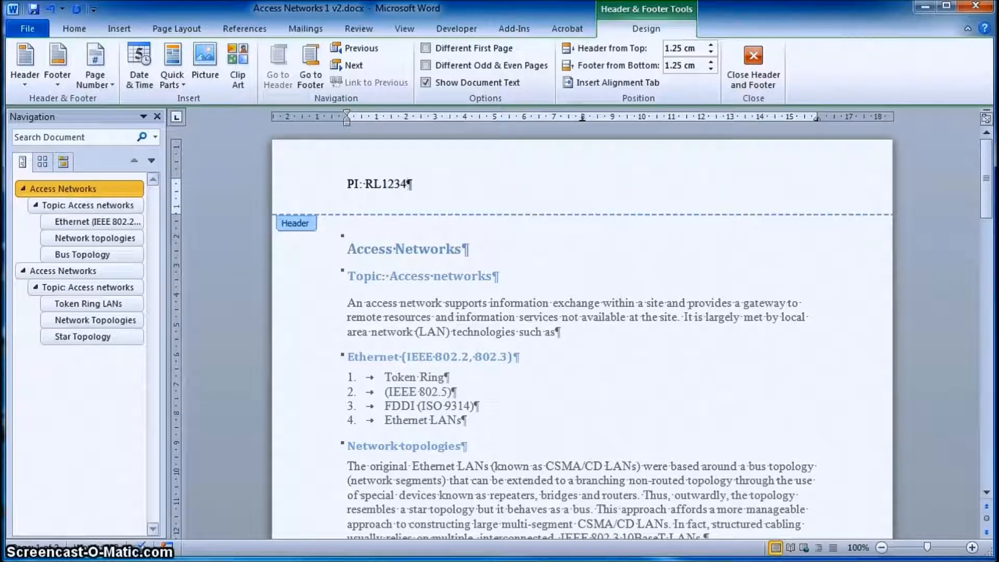
# Step: Enter the author's full name at the right tab stop of the same header line
pyautogui.press('Tab')
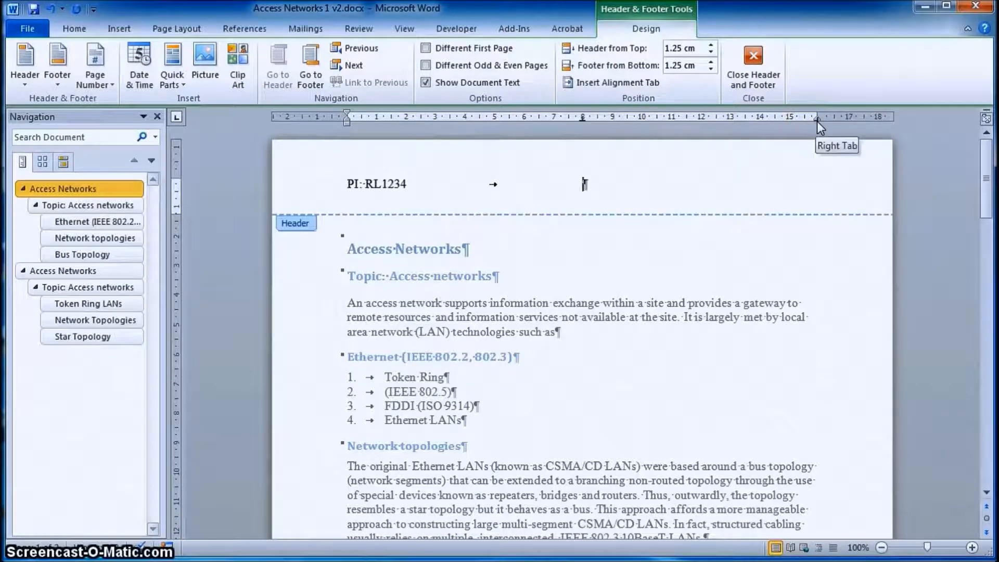
pyautogui.press('Tab')
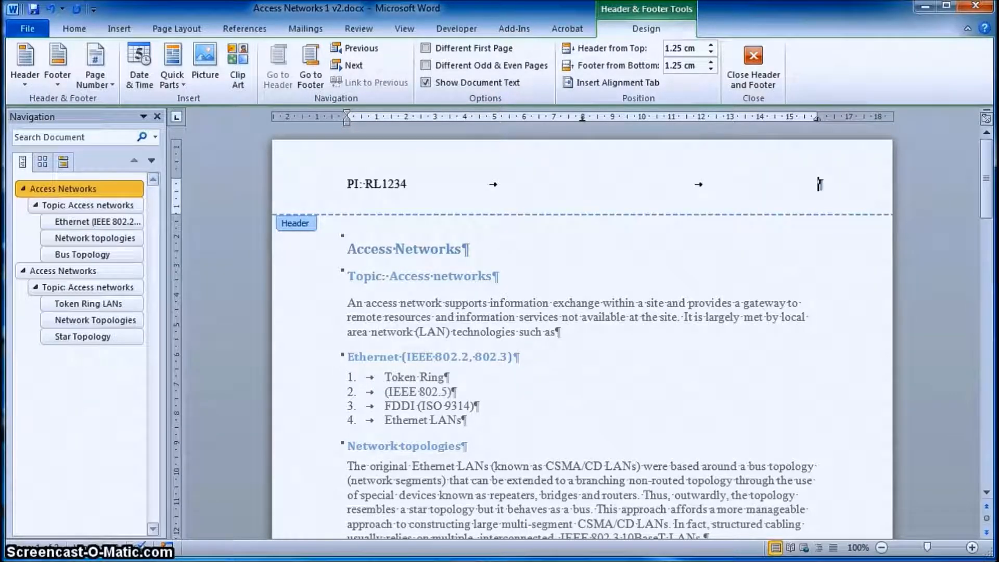
pyautogui.write('B')
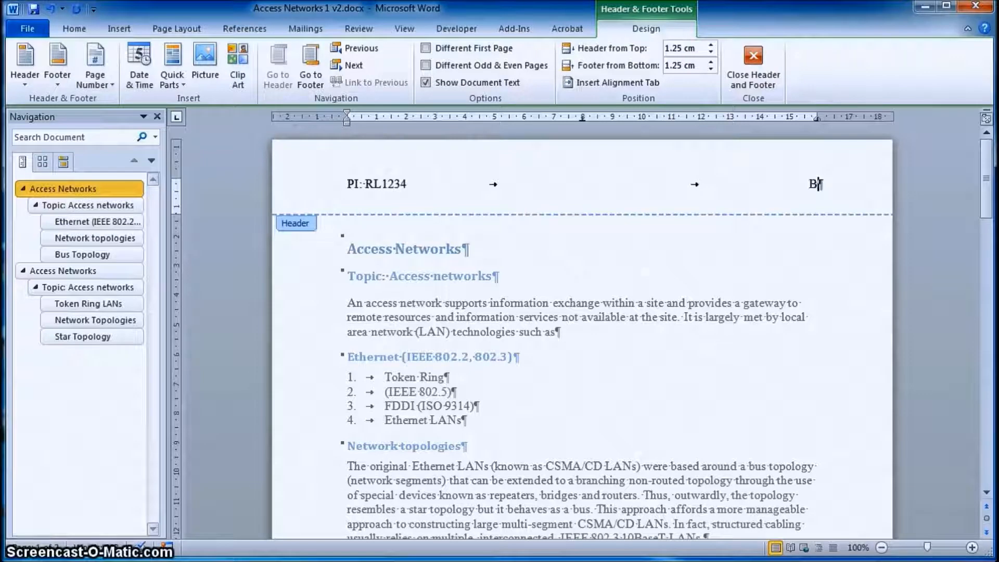
pyautogui.write('obby')
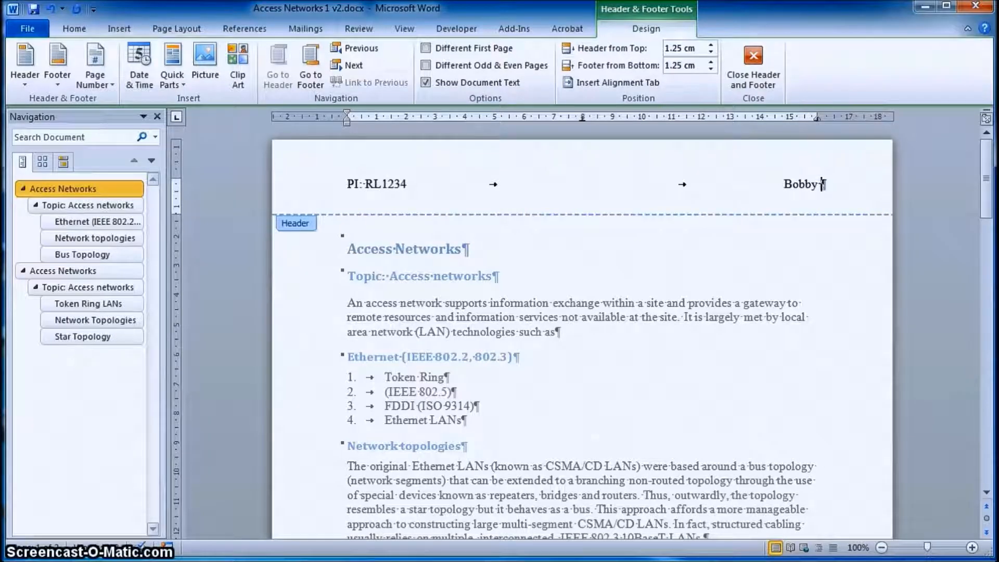
pyautogui.write(' Law')
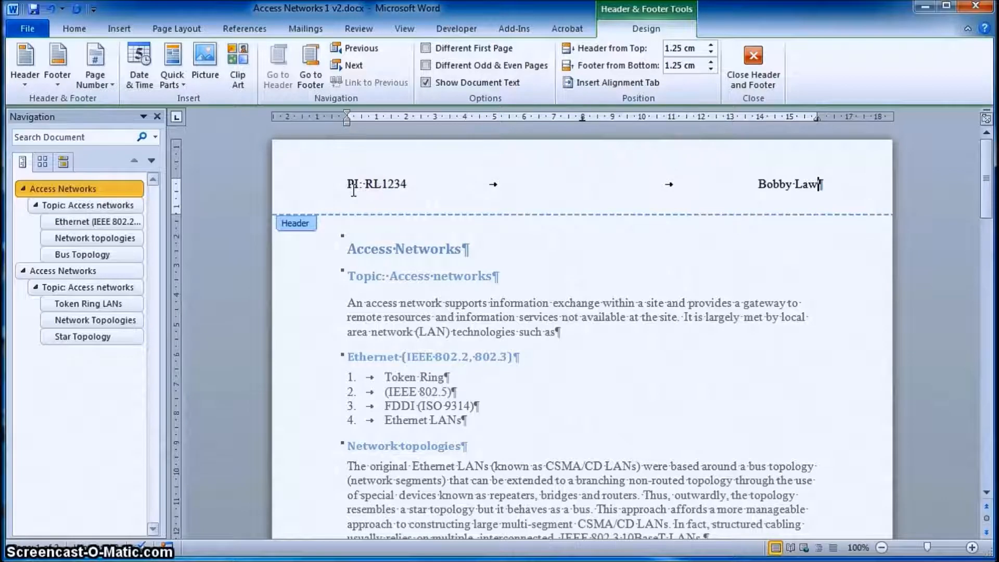
# Step: Apply a bottom border to the whole header line
pyautogui.click(323, 186)
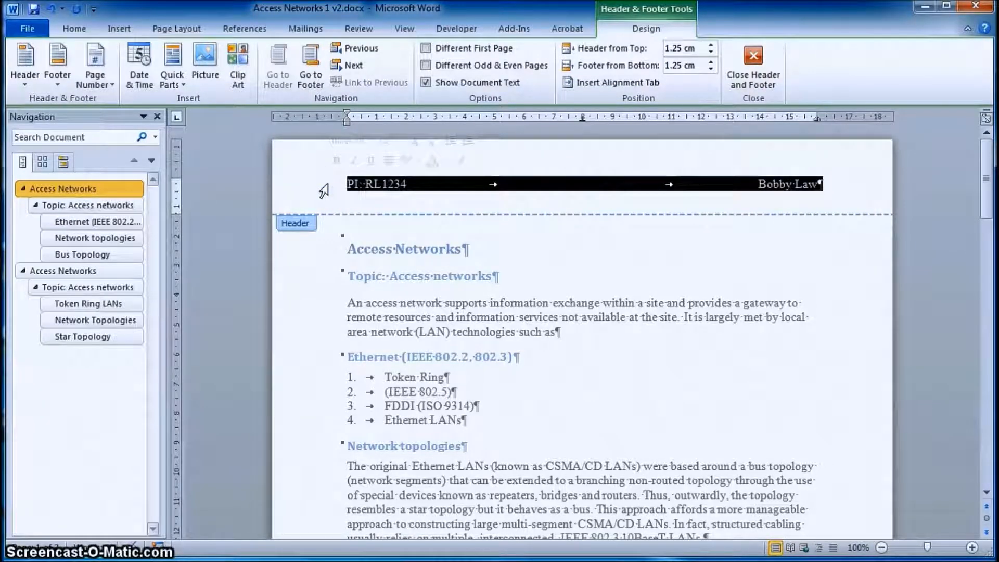
pyautogui.click(77, 31)
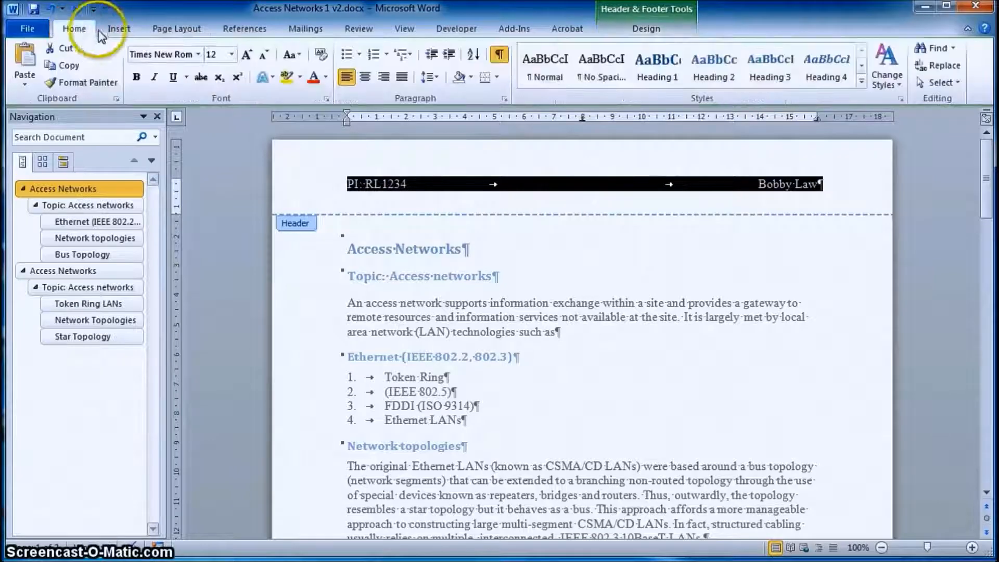
pyautogui.click(498, 82)
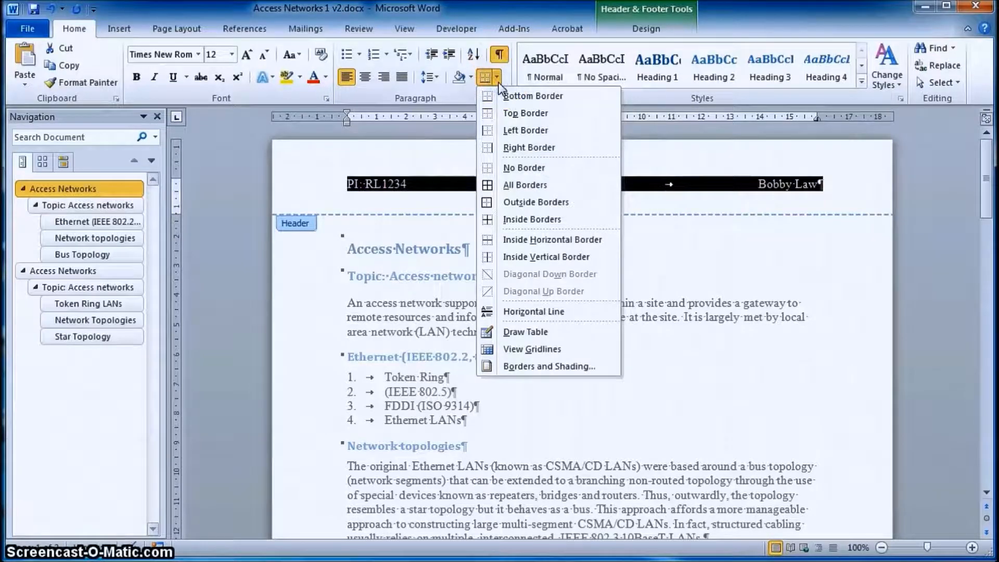
pyautogui.click(514, 101)
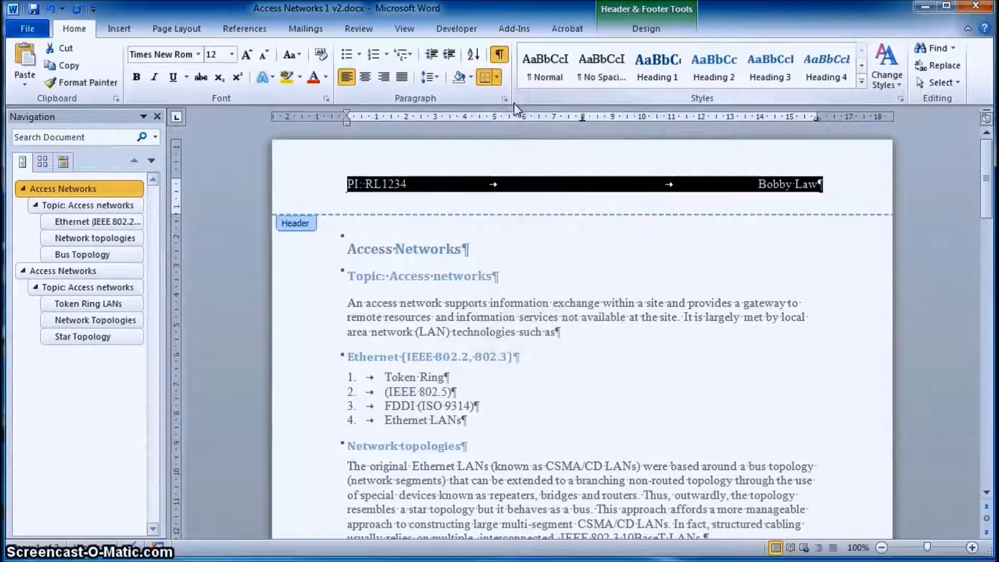
pyautogui.click(349, 184)
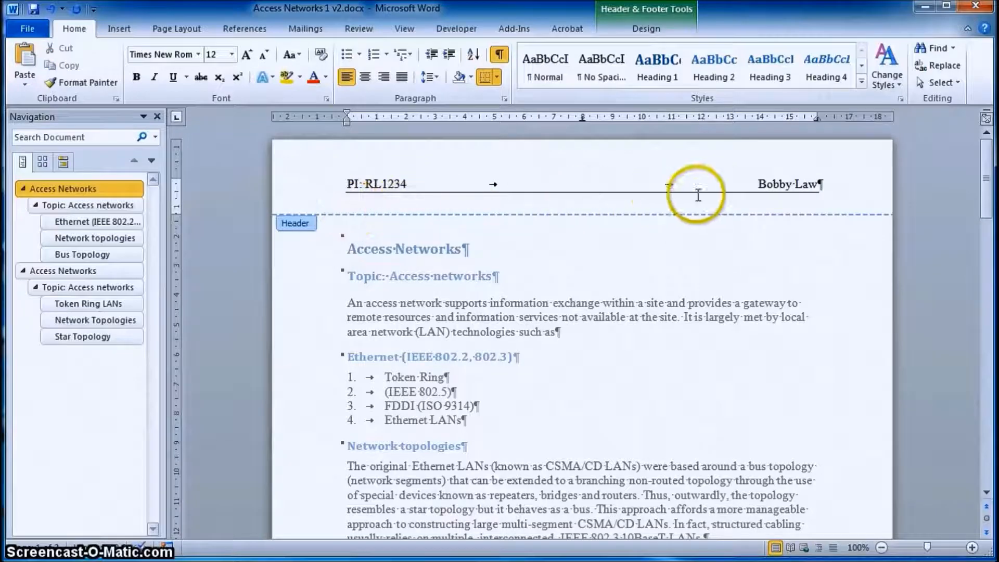
pyautogui.click(769, 204)
# Step: Enter the text "Page" at the centre tab stop of the first page's footer
pyautogui.moveTo(986, 198); pyautogui.dragTo(991, 330)
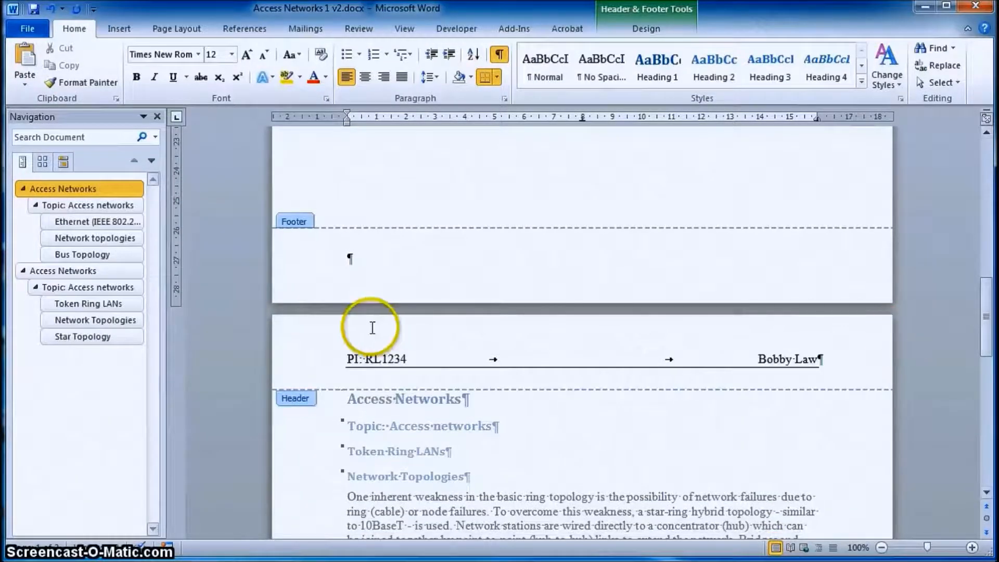
pyautogui.click(355, 258)
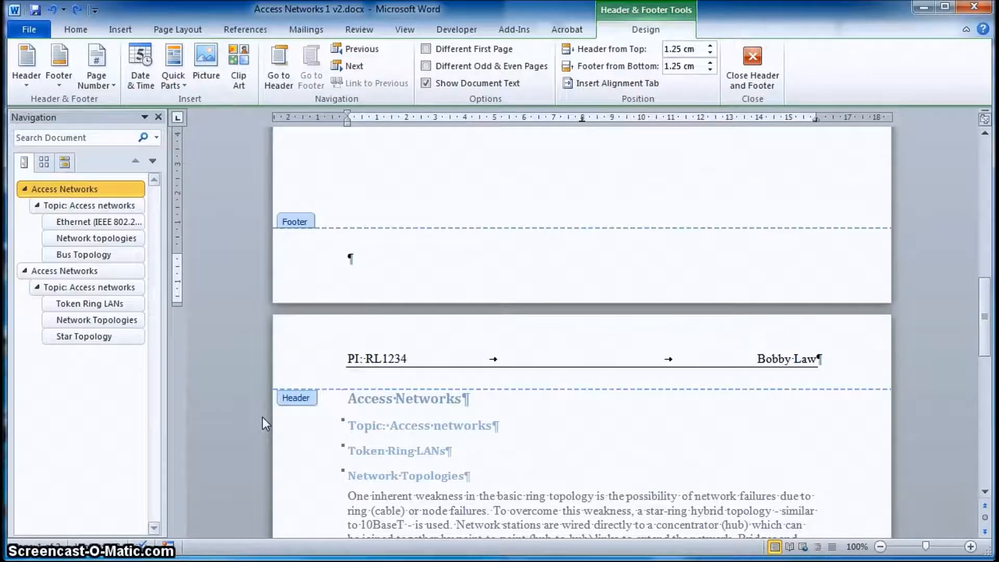
pyautogui.press('Tab')
pyautogui.write('Page')
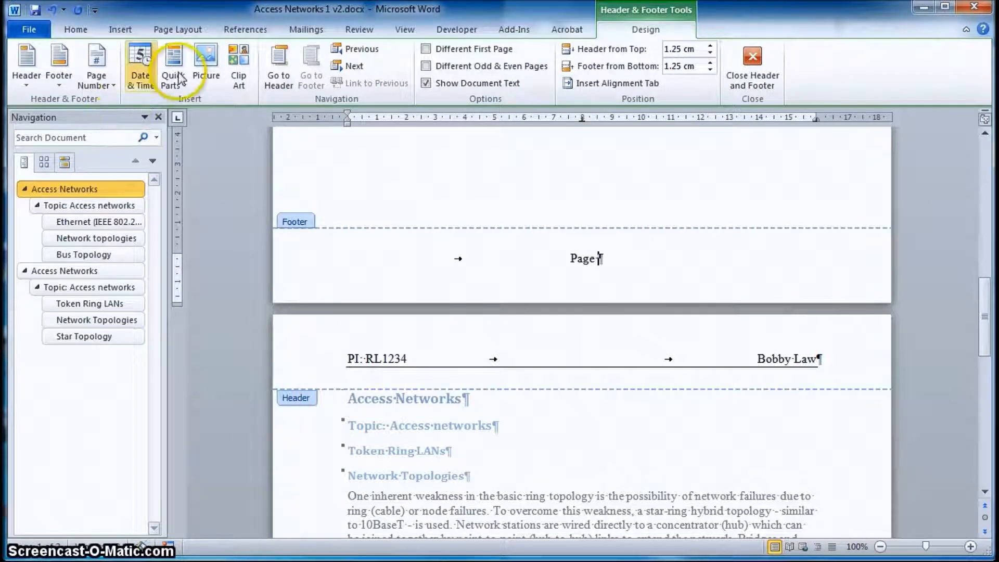
# Step: Insert the Page field from the Numbering category in 1, 2, 3 format after "Page" in the footer, followed by "of"
pyautogui.click(125, 32)
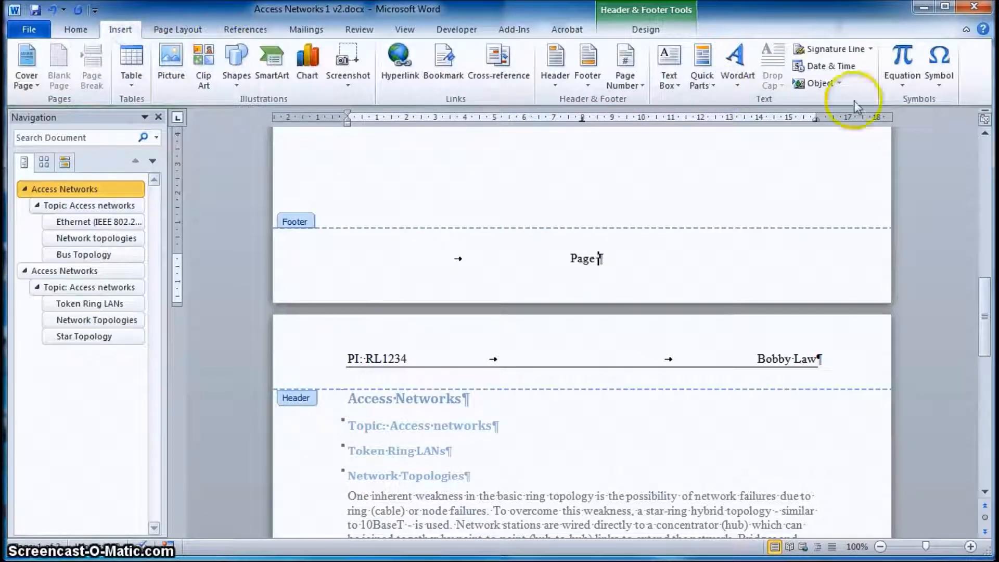
pyautogui.click(713, 87)
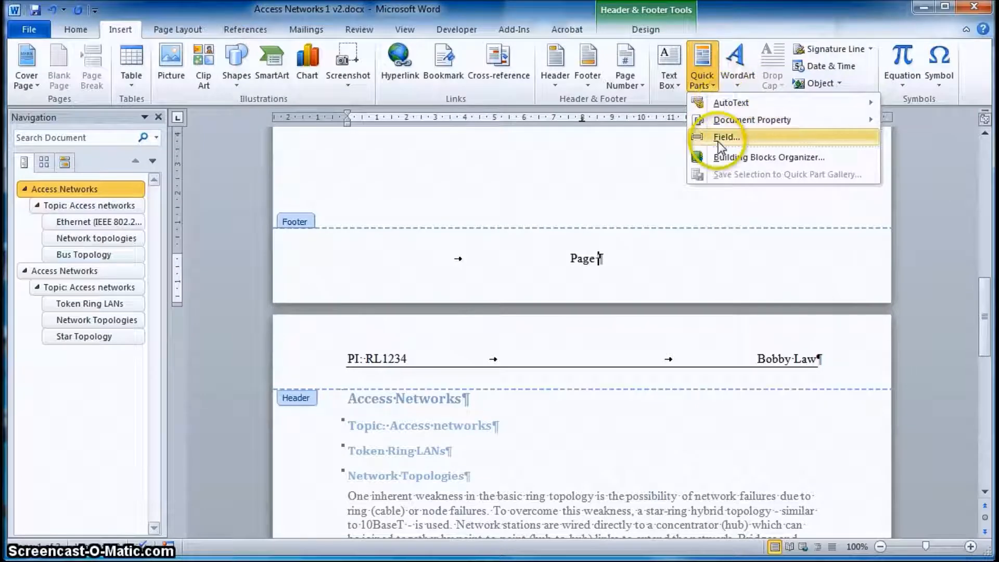
pyautogui.click(721, 138)
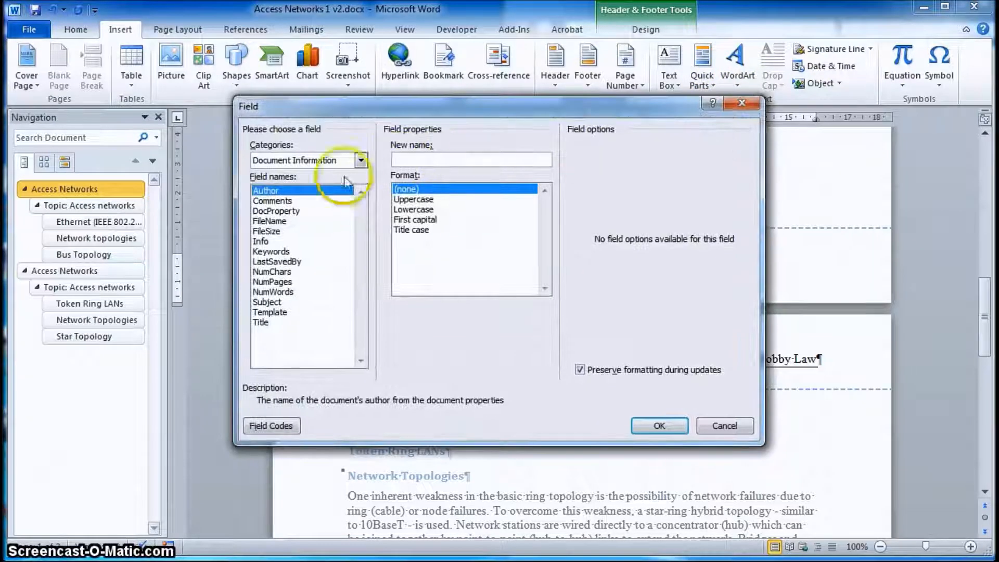
pyautogui.click(361, 160)
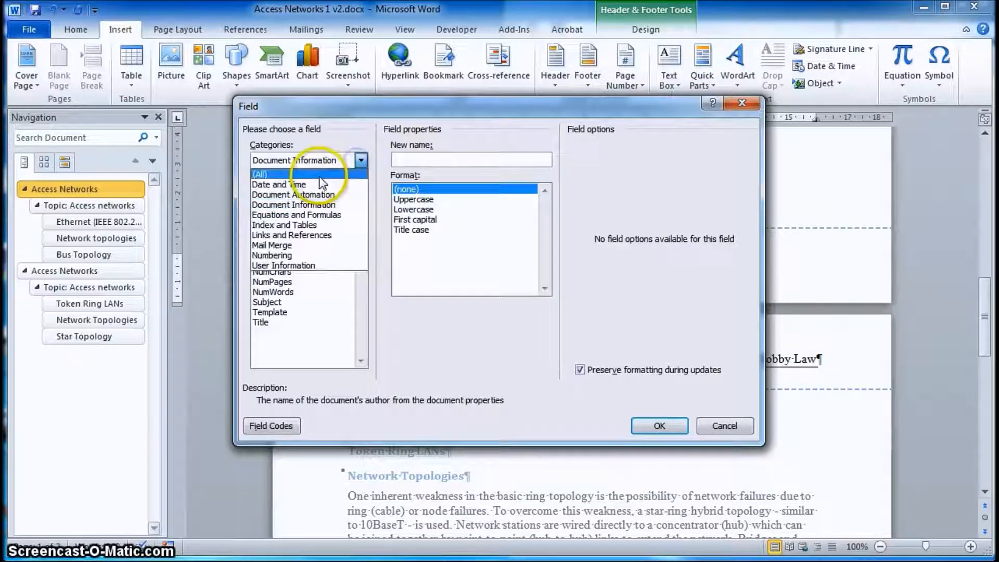
pyautogui.click(304, 257)
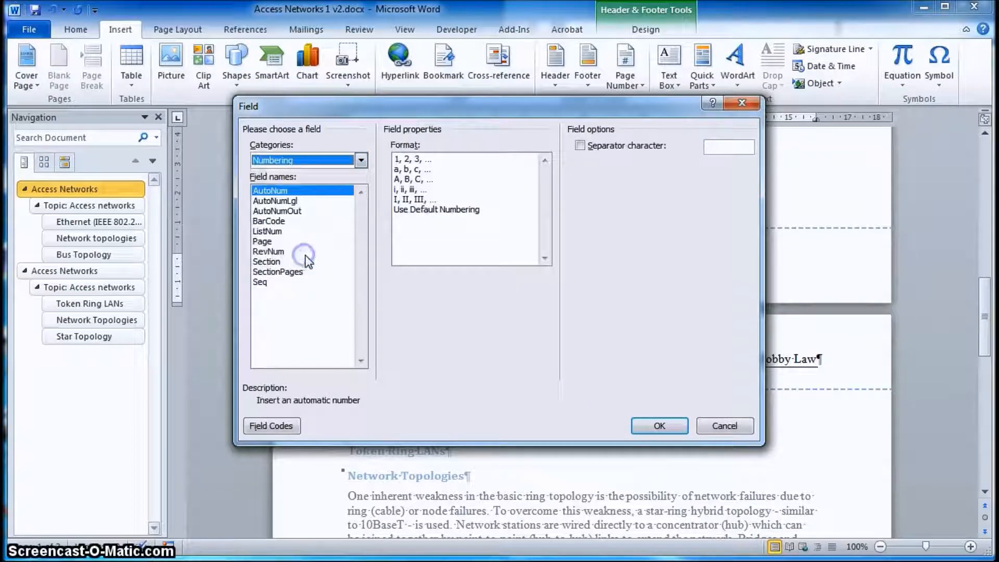
pyautogui.click(264, 243)
pyautogui.click(412, 161)
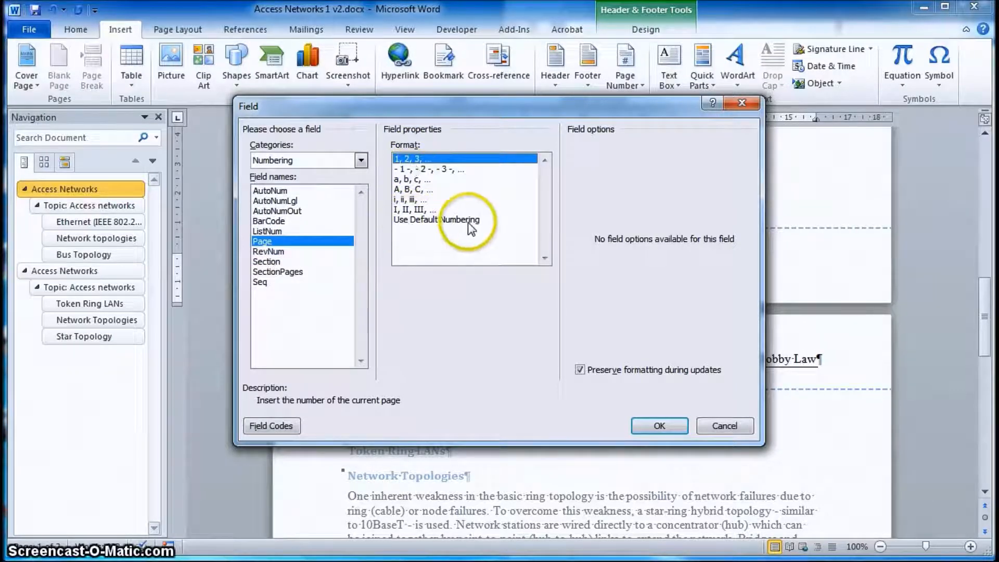
pyautogui.click(480, 329)
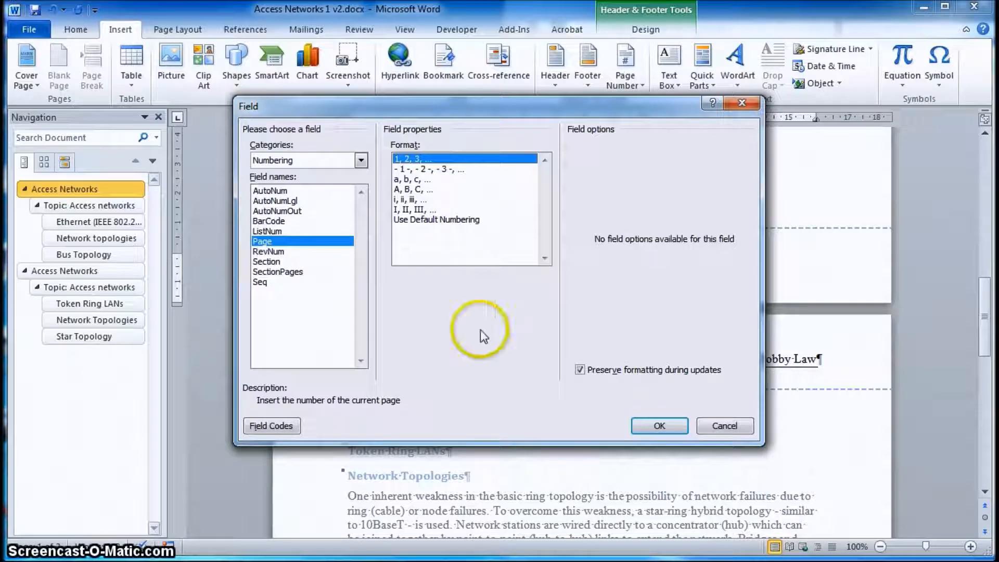
pyautogui.click(660, 425)
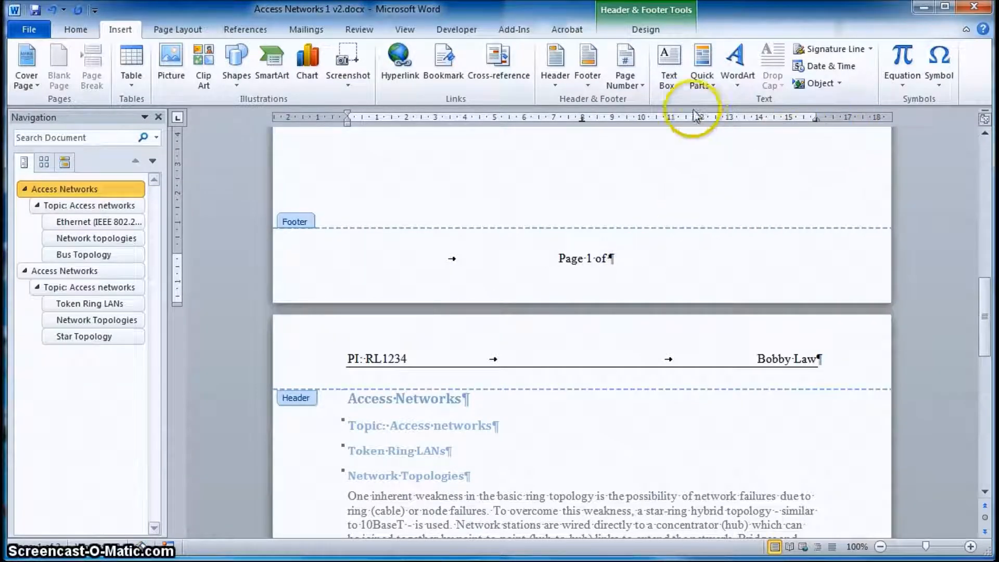
# Step: Insert the NumPages field from the Document Information category in 1, 2, 3 format after "of" in the footer
pyautogui.click(714, 89)
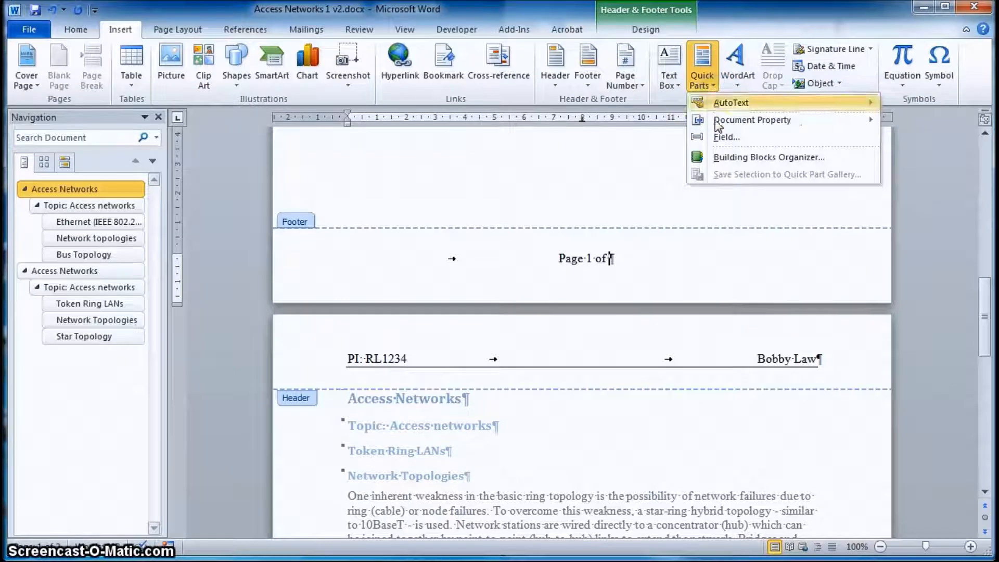
pyautogui.click(721, 139)
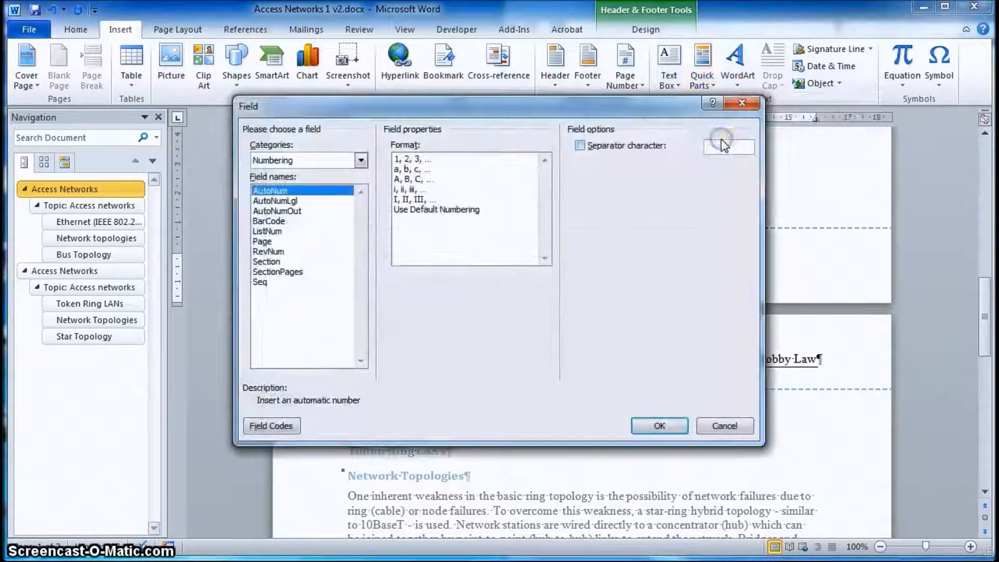
pyautogui.click(361, 160)
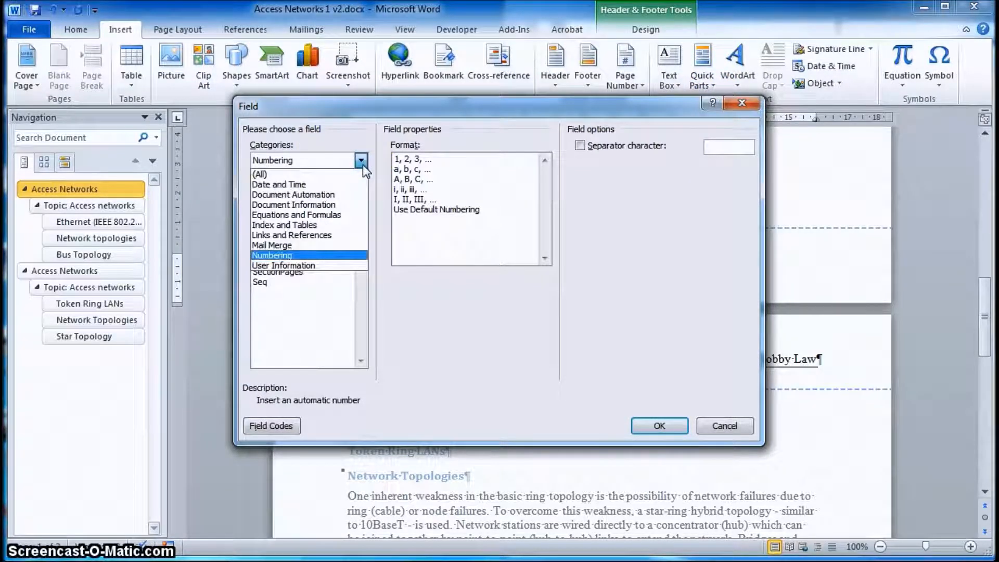
pyautogui.click(355, 210)
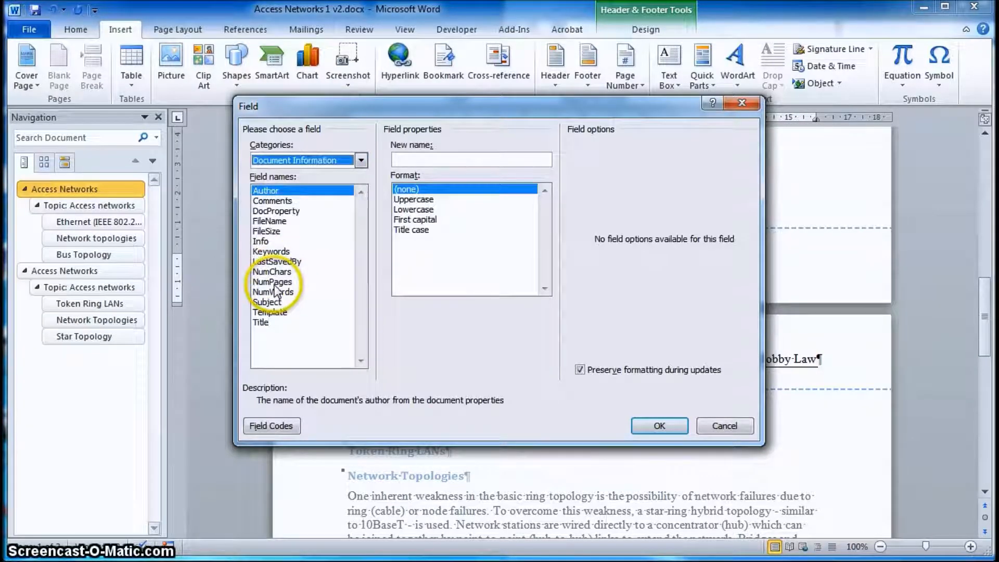
pyautogui.click(273, 283)
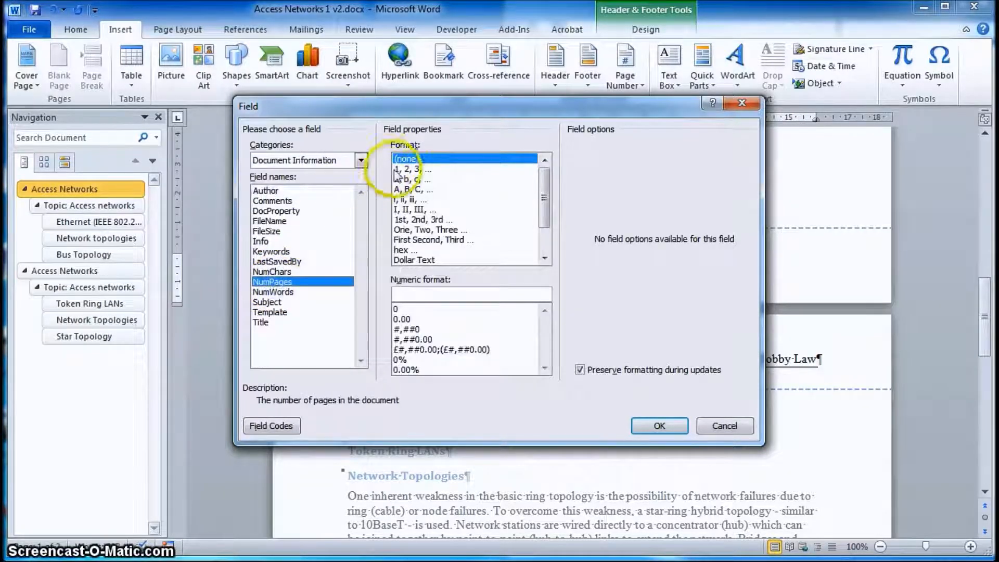
pyautogui.click(411, 169)
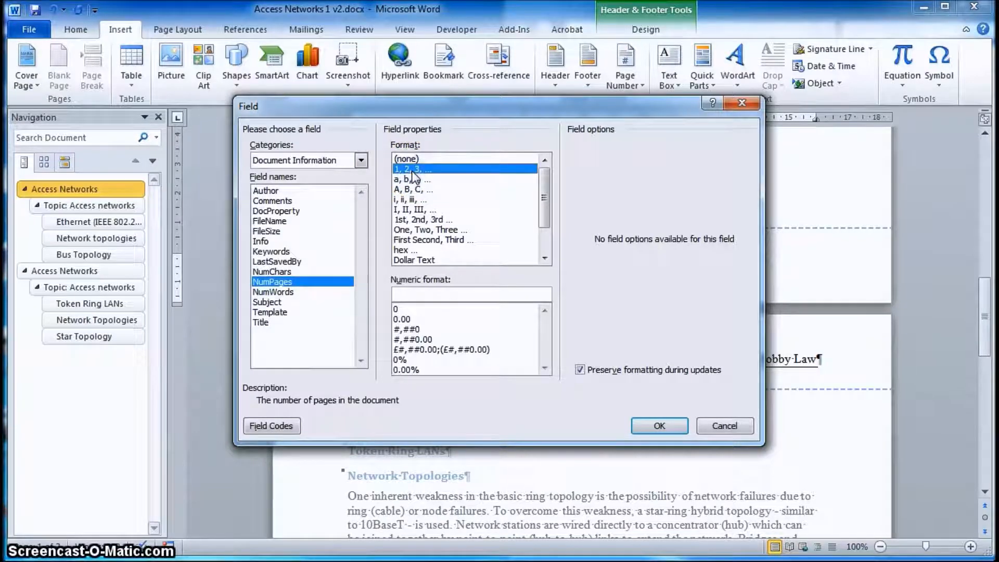
pyautogui.click(658, 427)
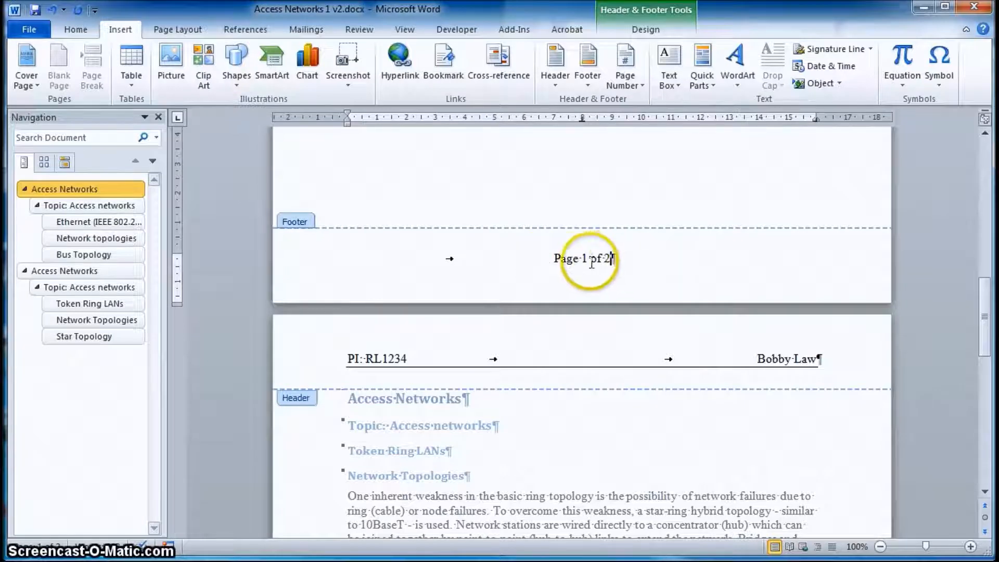
# Step: Return to the document body and check the header and page-number footer on both pages
pyautogui.doubleClick(565, 181)
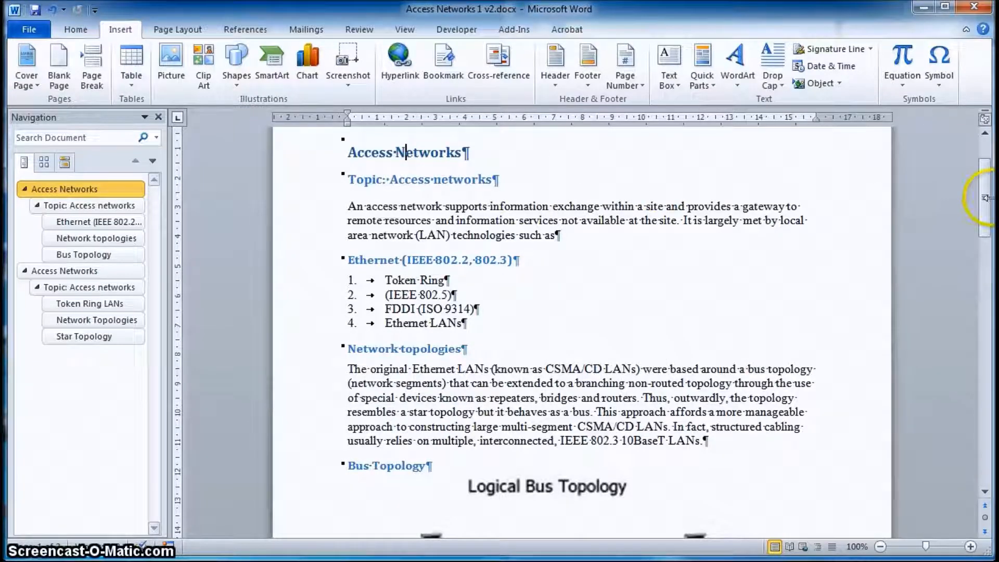
pyautogui.moveTo(984, 204); pyautogui.dragTo(981, 342)
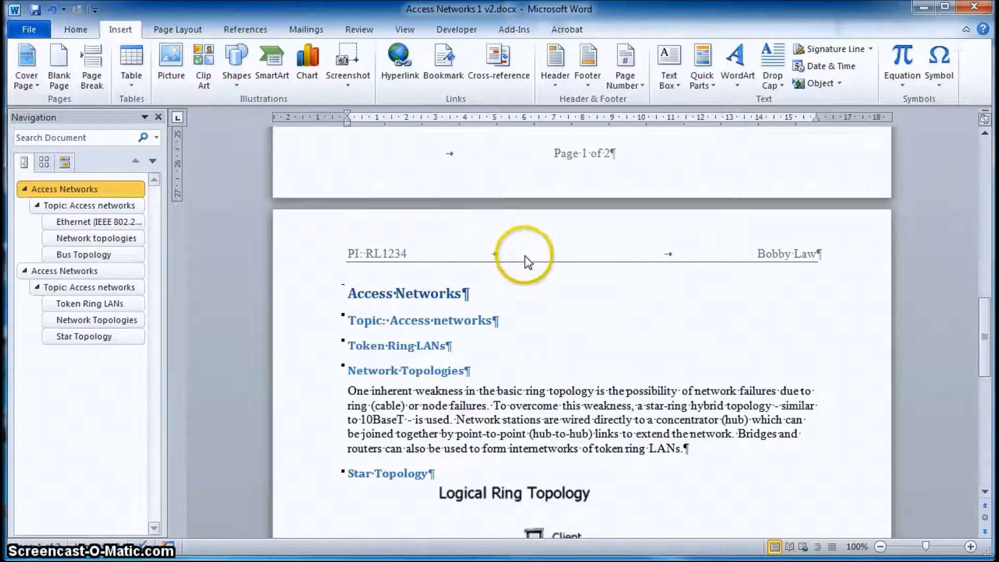
pyautogui.moveTo(987, 321); pyautogui.dragTo(988, 436)
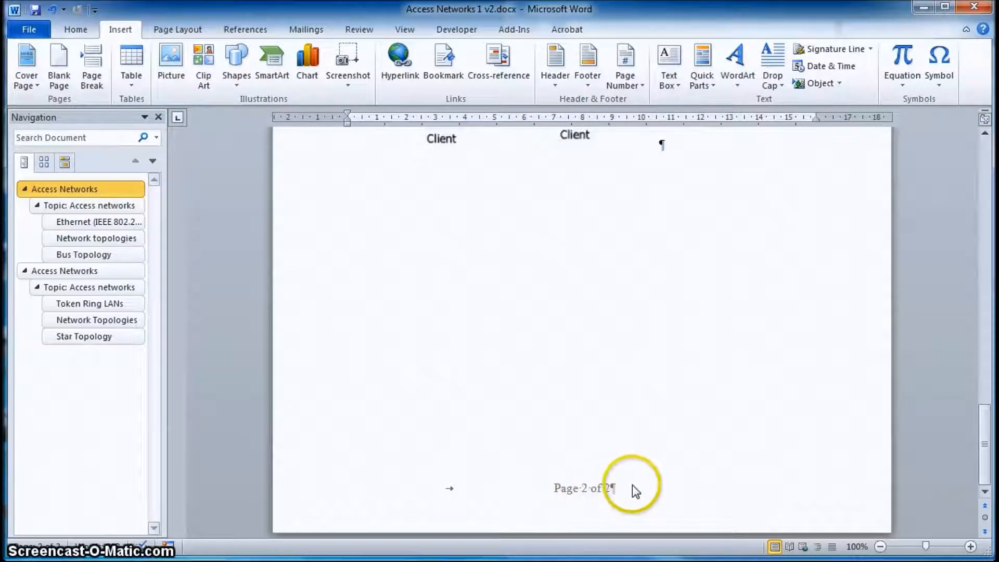
pyautogui.moveTo(985, 470); pyautogui.dragTo(975, 334)
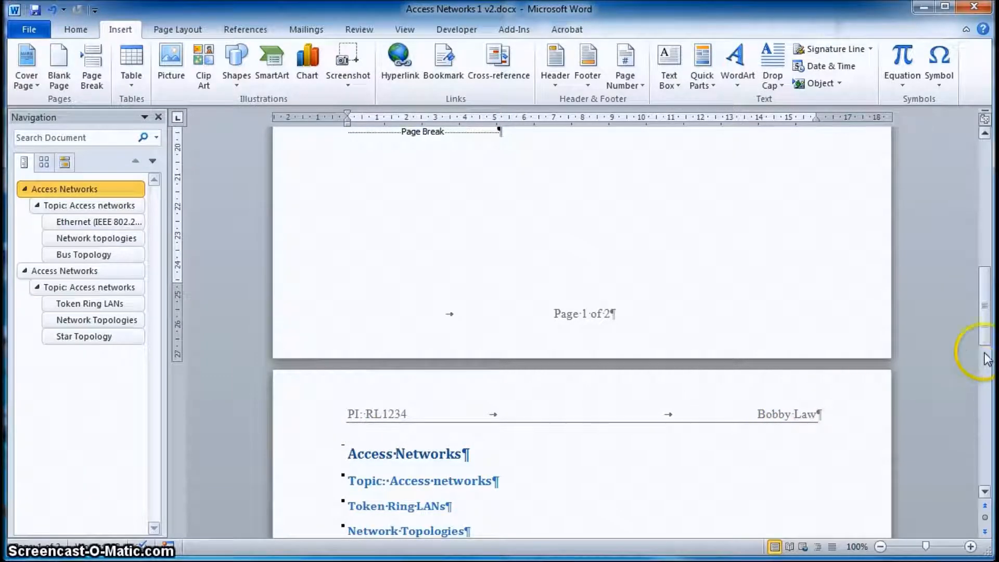
pyautogui.moveTo(985, 333)
pyautogui.mouseDown()
pyautogui.moveTo(983, 314)
pyautogui.moveTo(985, 325)
pyautogui.mouseUp()
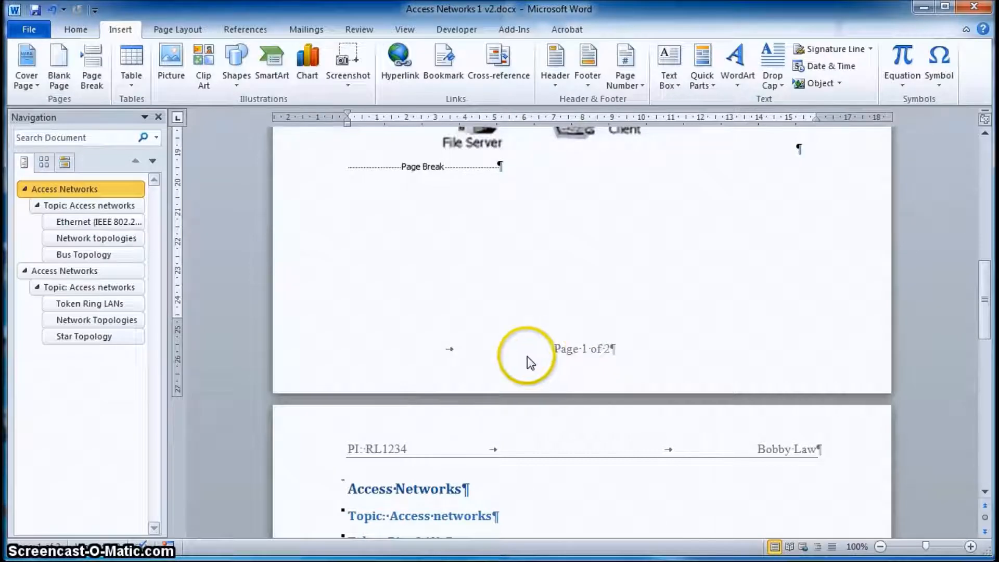
# Step: Apply a top border to the whole footer line, and return to the document body to check it
pyautogui.doubleClick(482, 354)
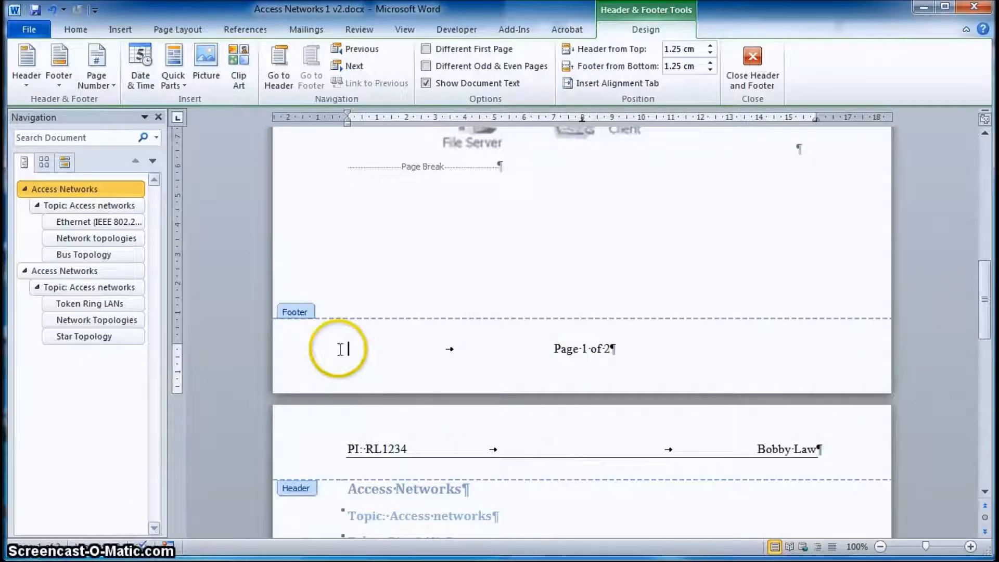
pyautogui.click(315, 359)
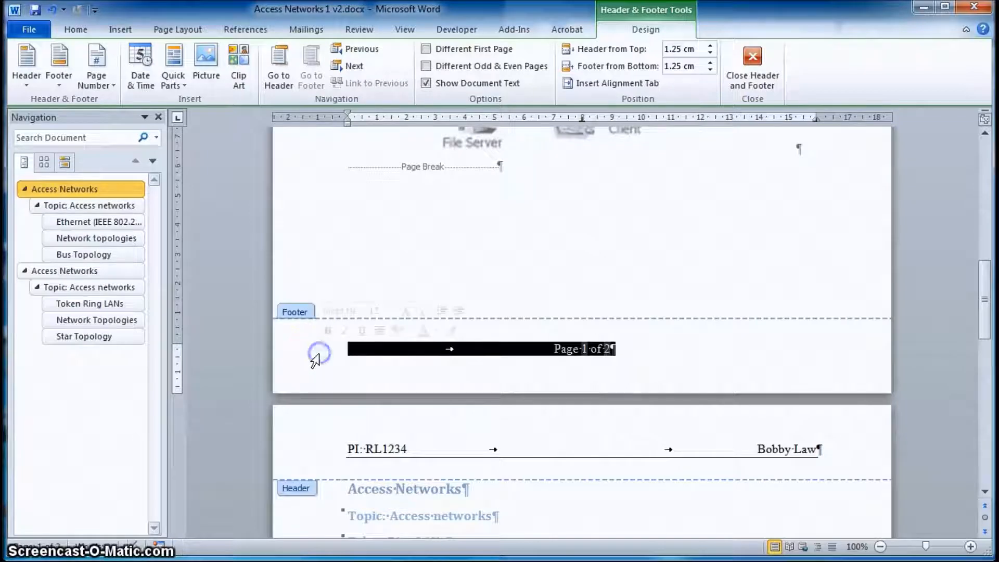
pyautogui.click(76, 29)
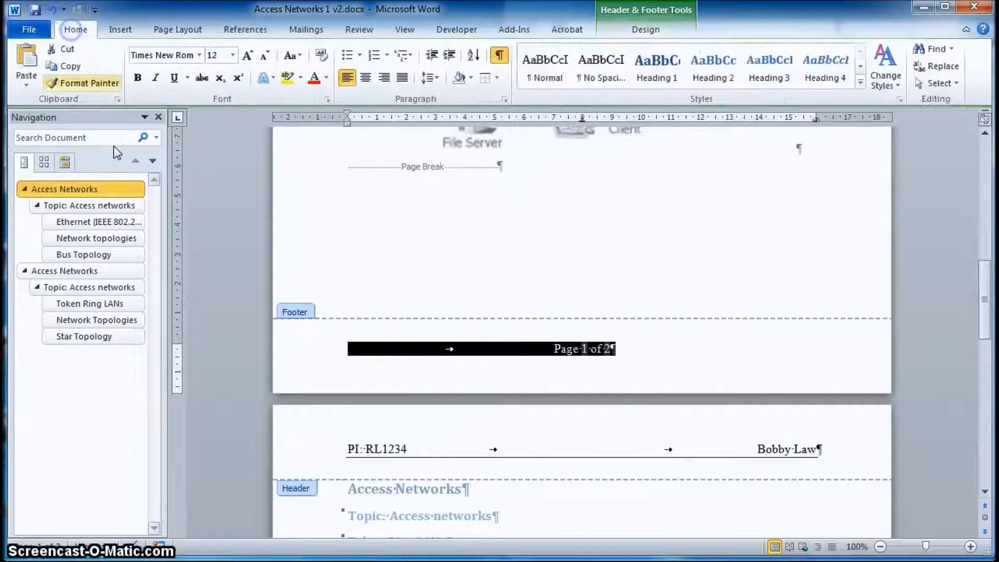
pyautogui.click(497, 79)
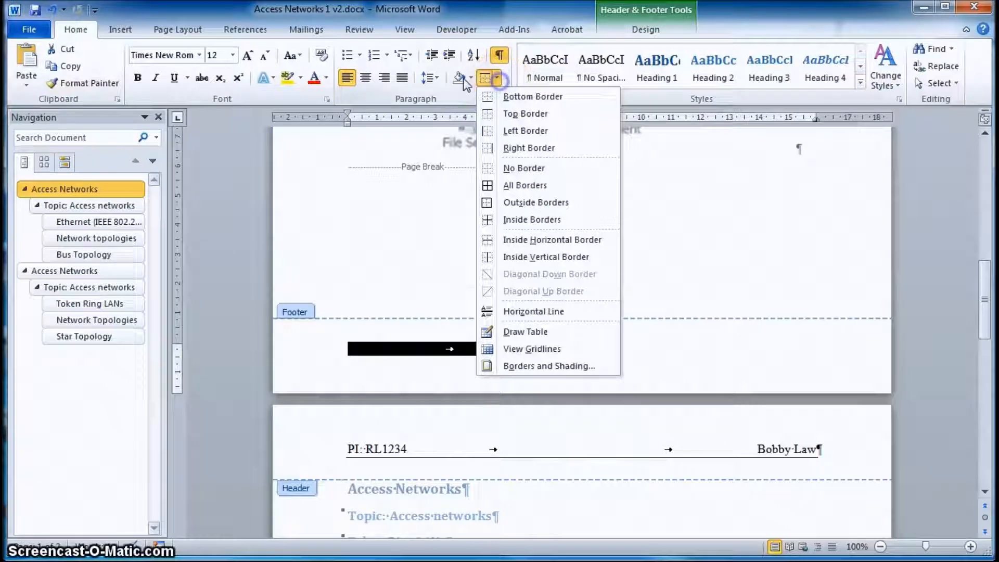
pyautogui.click(507, 116)
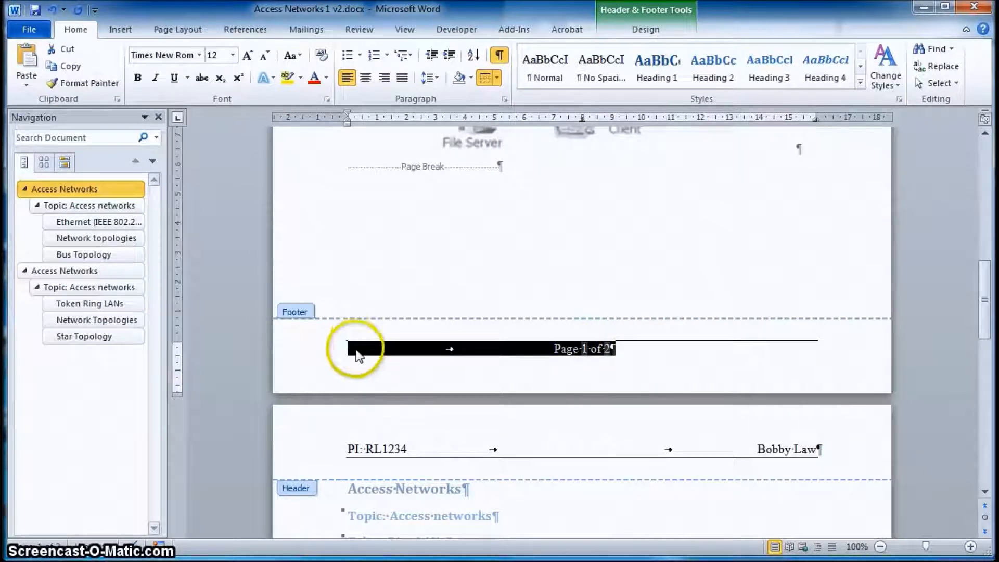
pyautogui.click(350, 348)
pyautogui.click(452, 347)
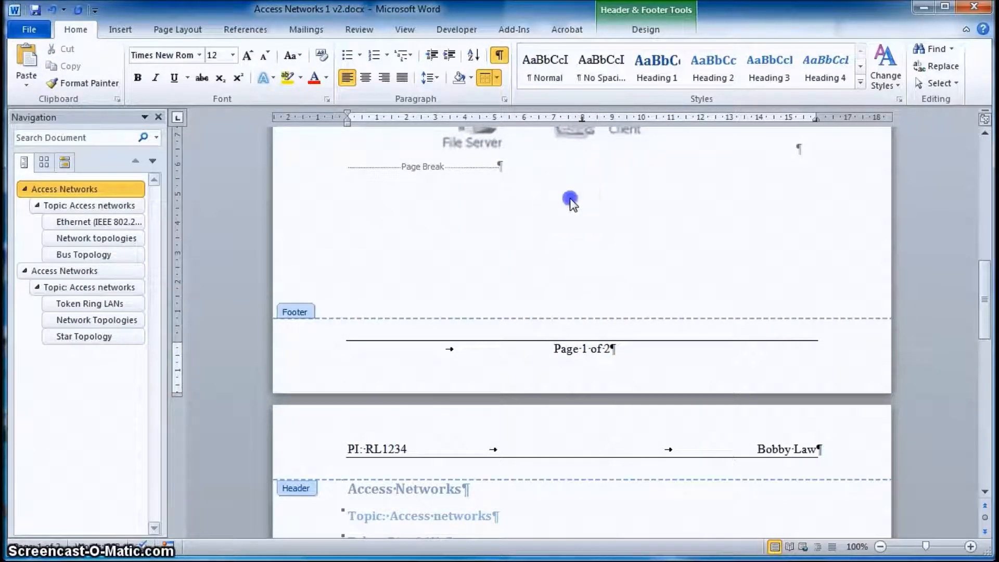
pyautogui.doubleClick(570, 201)
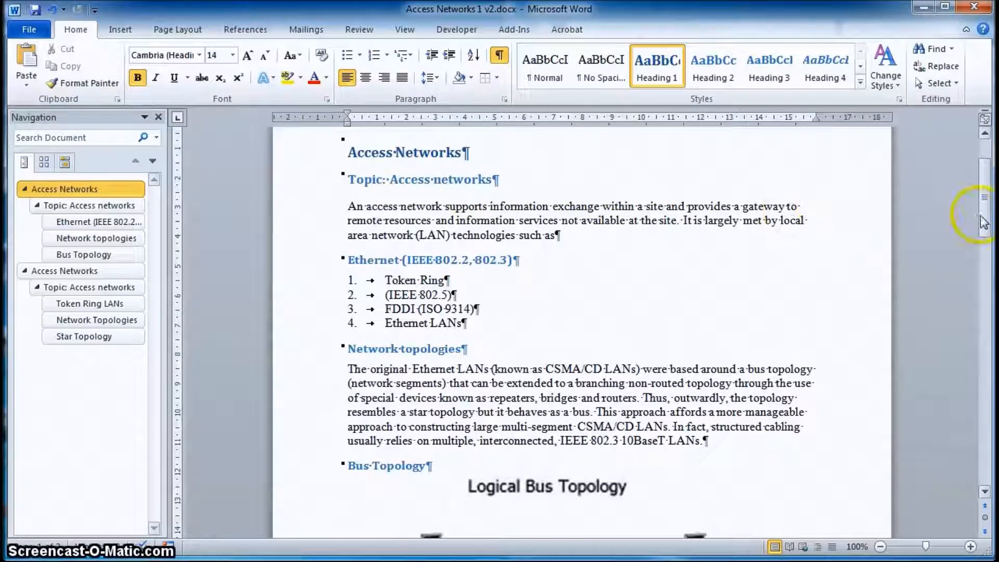
pyautogui.moveTo(988, 216); pyautogui.dragTo(988, 345)
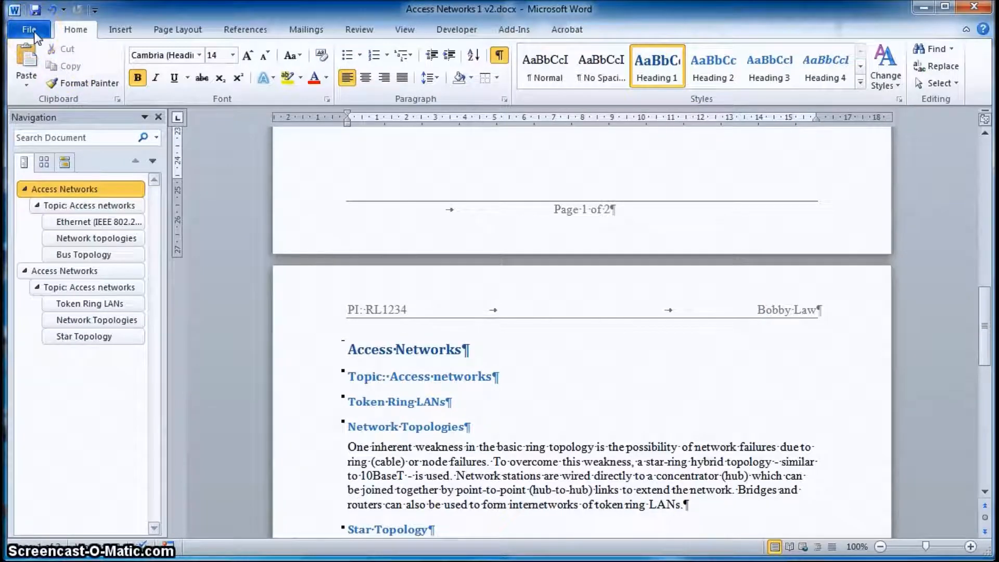
# Step: Save the document as a new version named "Access Networks 1 v3.docx" in the WordProcExercise folder
pyautogui.click(34, 34)
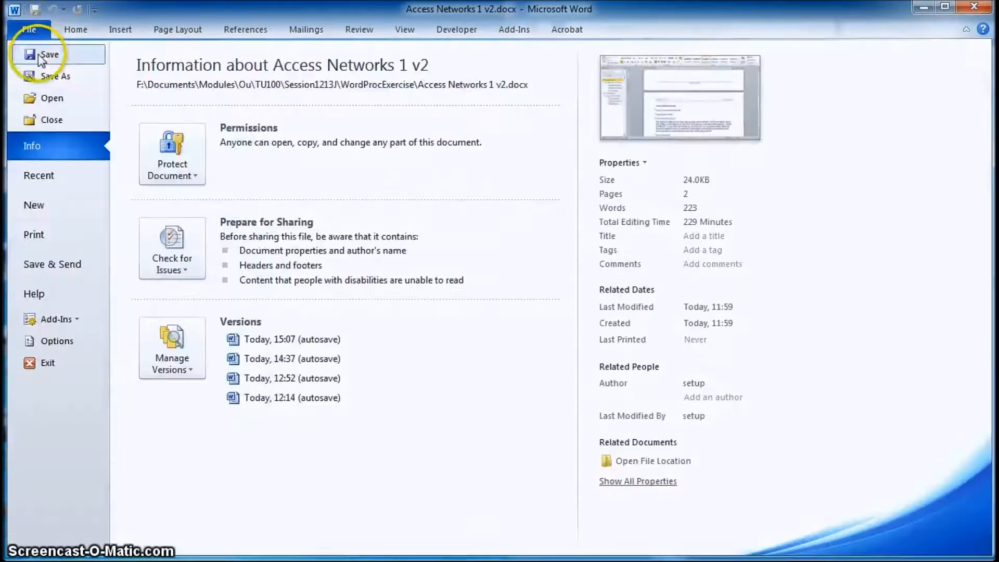
pyautogui.click(52, 78)
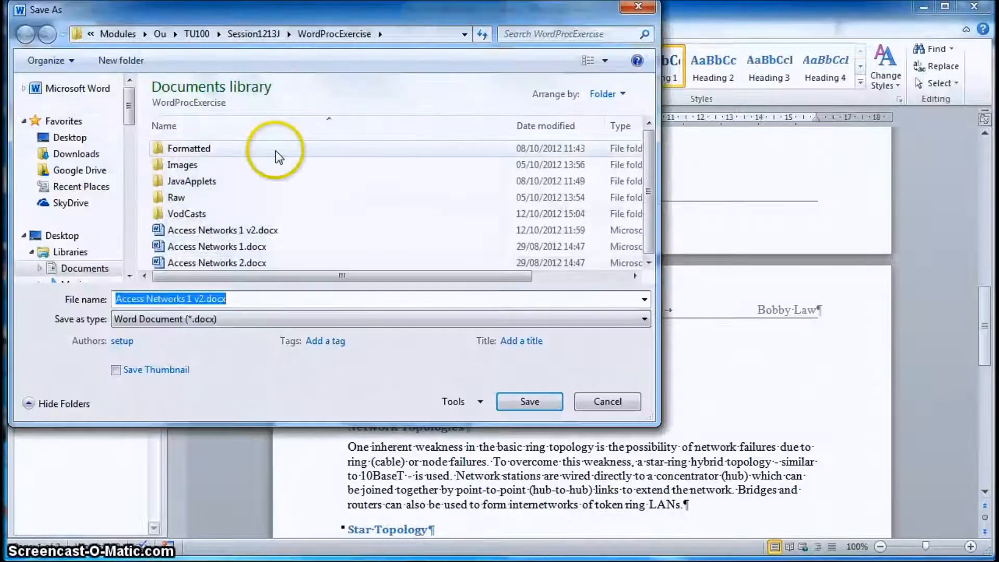
pyautogui.click(245, 228)
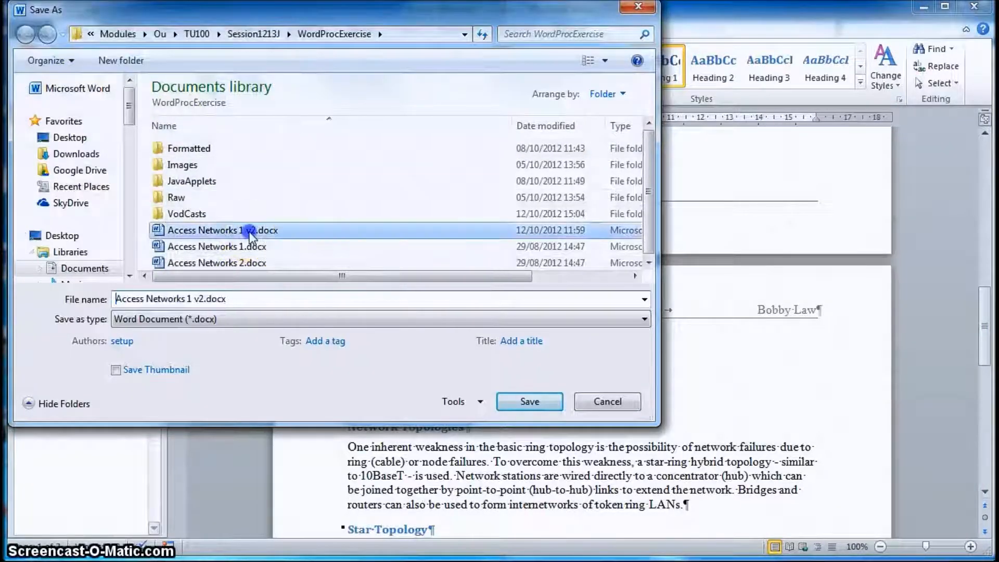
pyautogui.click(200, 300)
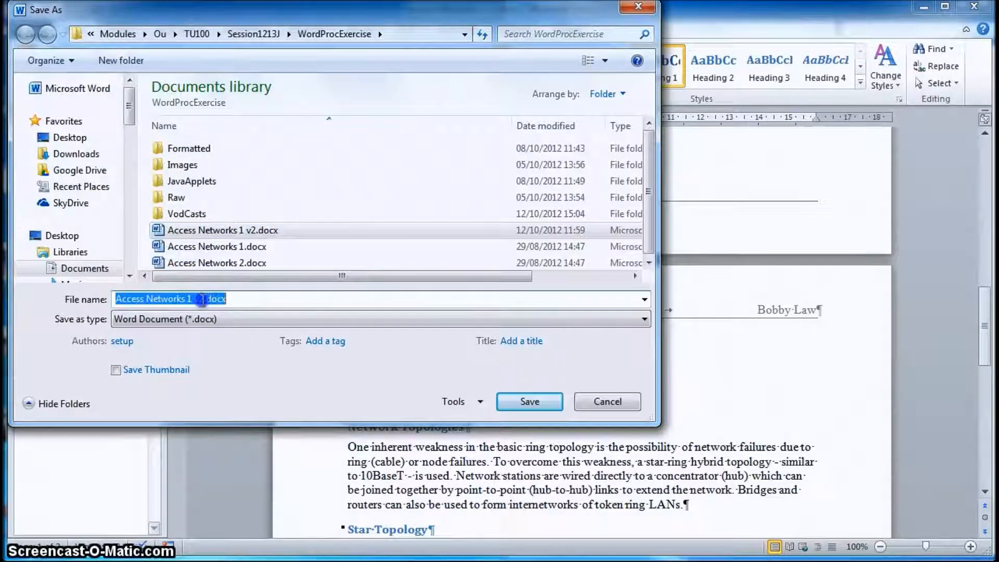
pyautogui.click(203, 299)
pyautogui.press('BackSpace')
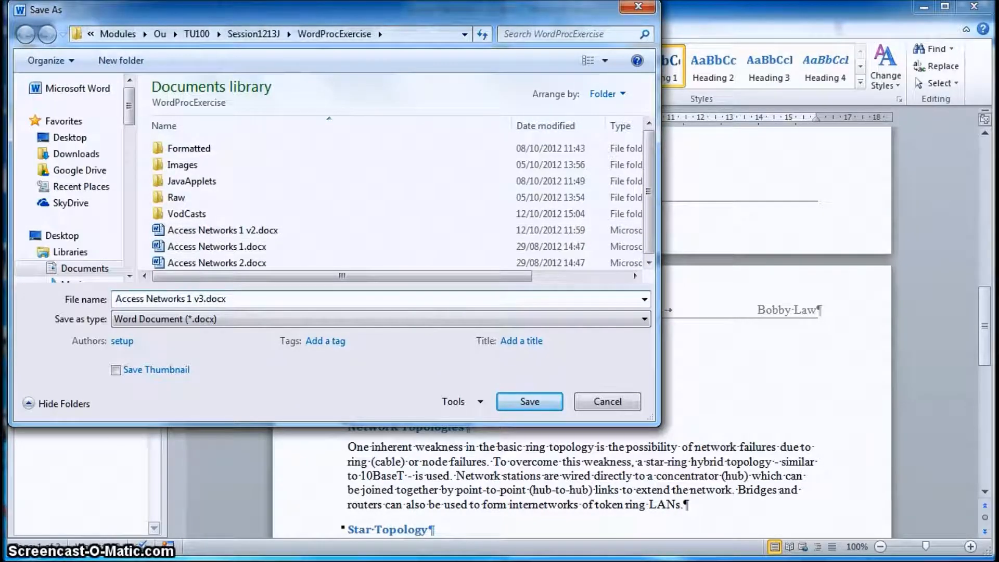
pyautogui.click(534, 407)
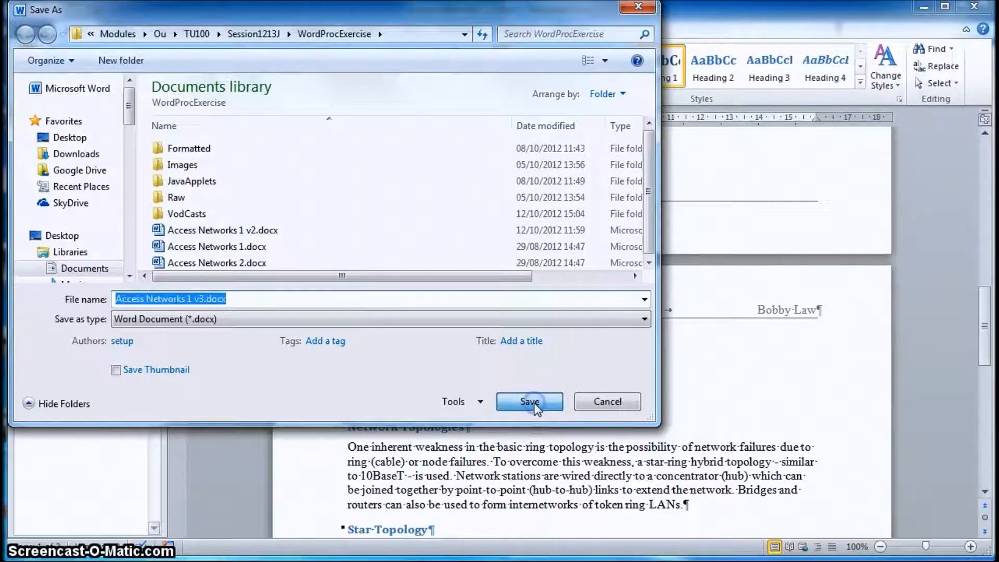